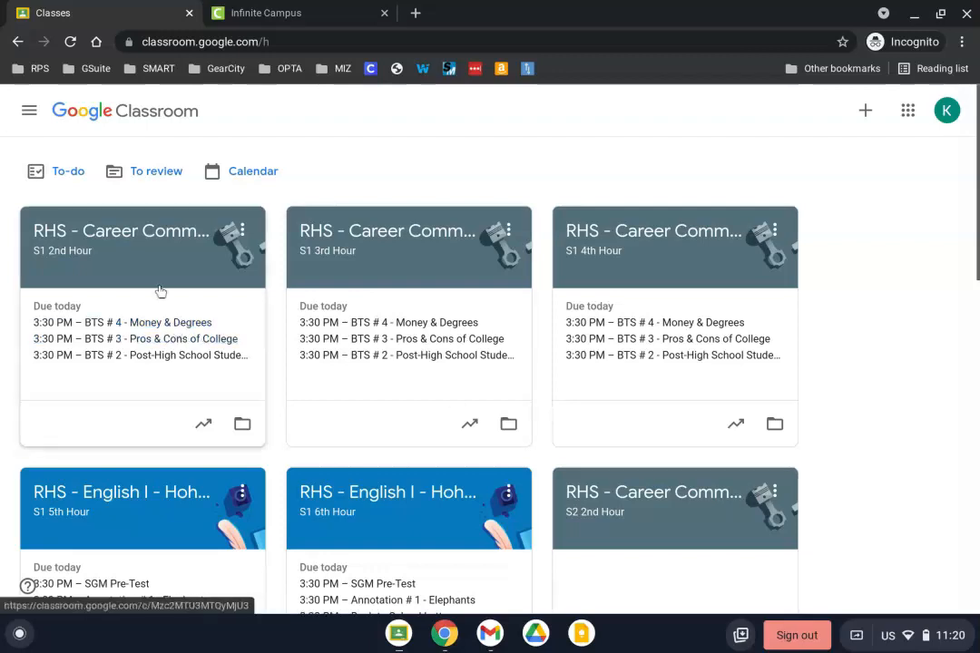
Step: Open the S1 2nd Hour Career Communications class and review its class settings for the SIS link
click(138, 238)
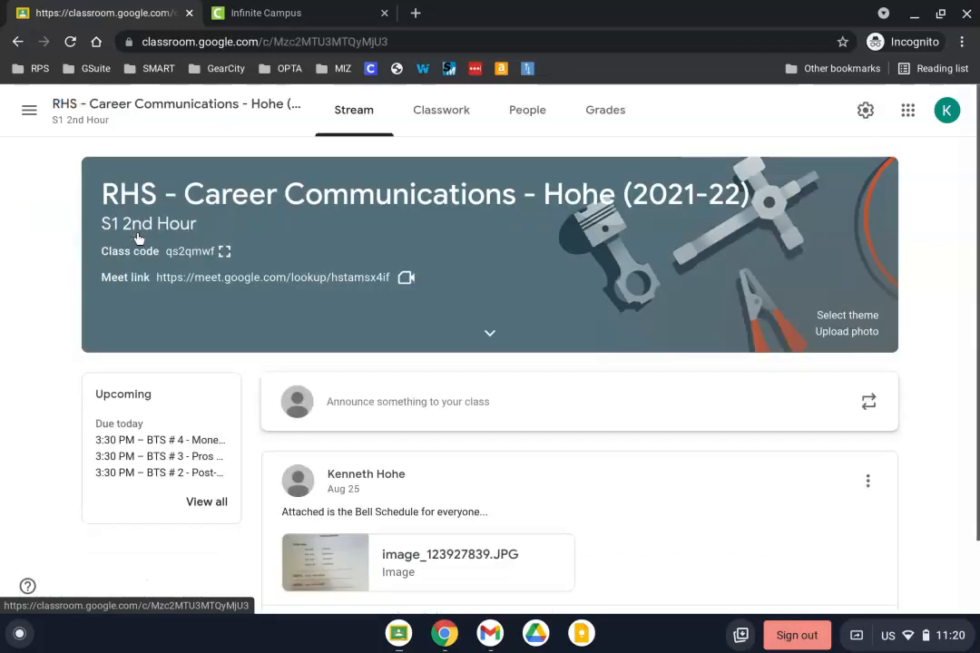
click(865, 111)
scroll(440, 238, down, 5)
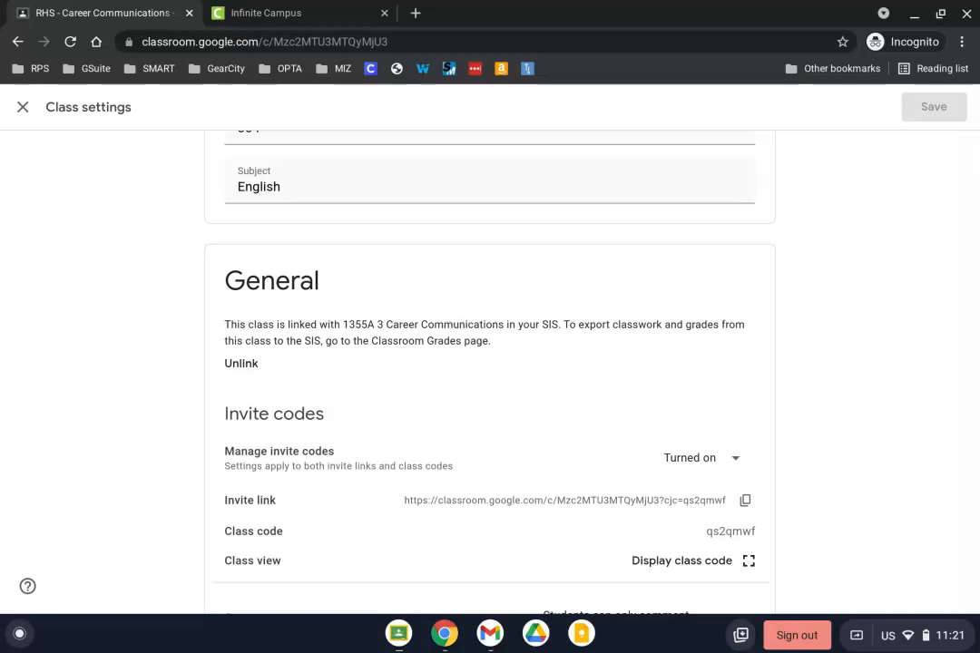
Step: Leave class settings, go back through the class list to the S1 2nd Hour class, and open its Grades page
click(22, 107)
click(24, 118)
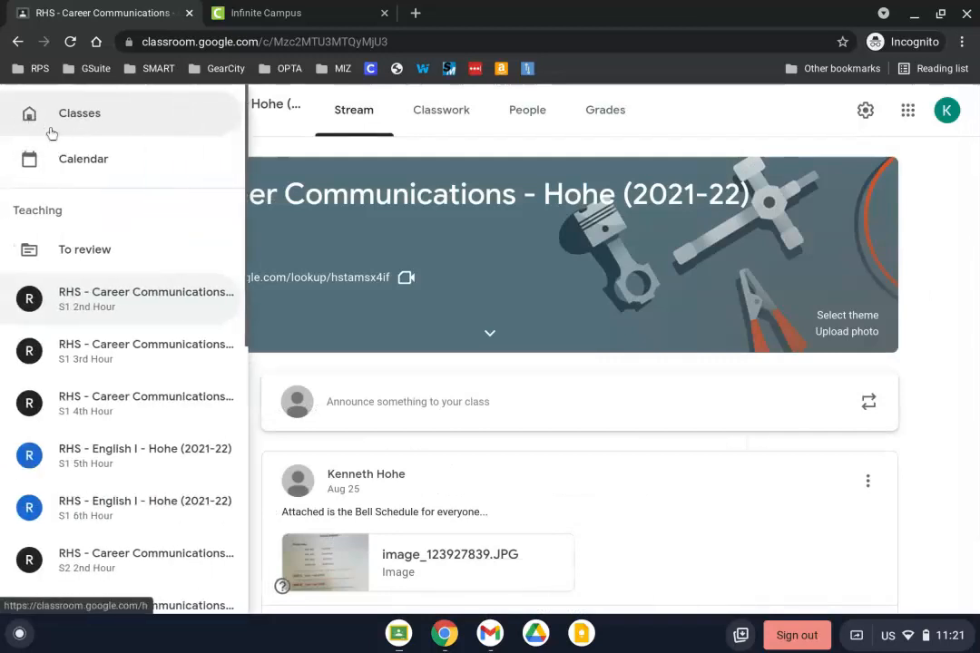
click(63, 125)
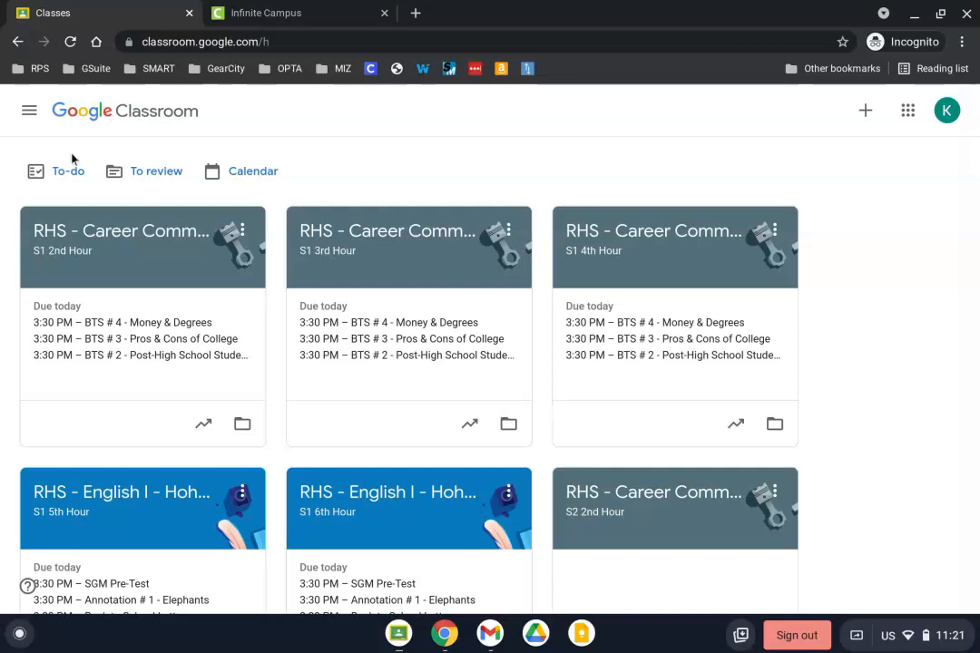
click(72, 229)
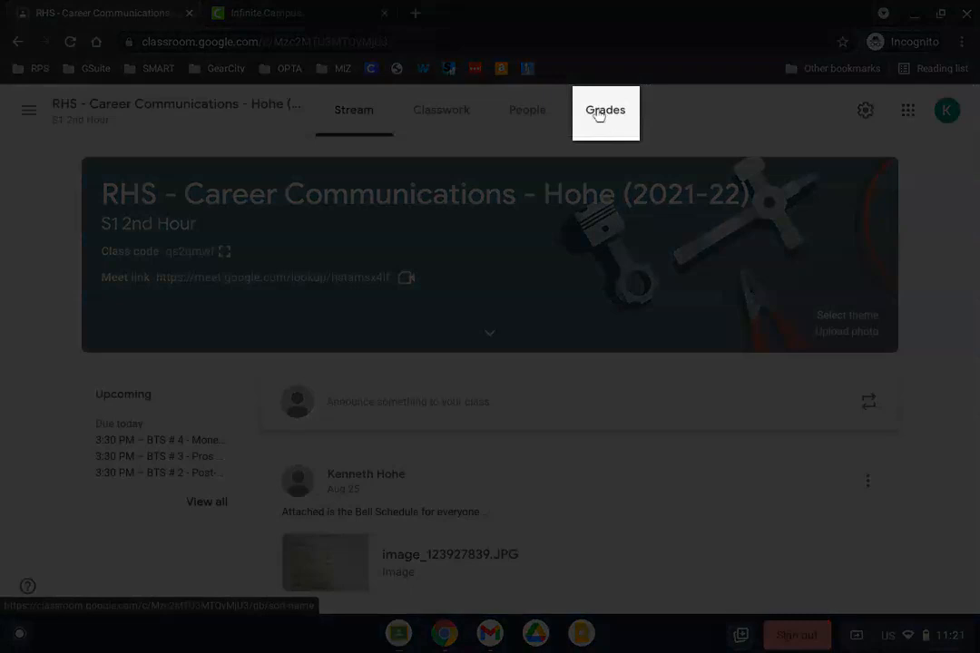
click(603, 117)
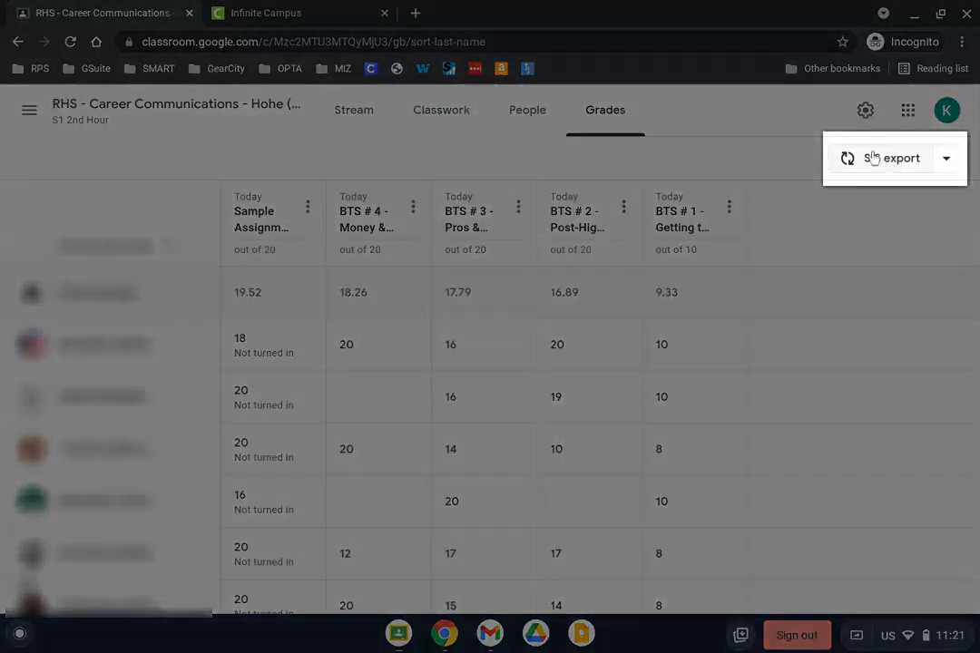
Step: Start an SIS export, exclude BTS # 3 - Pros & Cons of College, and export only Sample Assignment
click(873, 158)
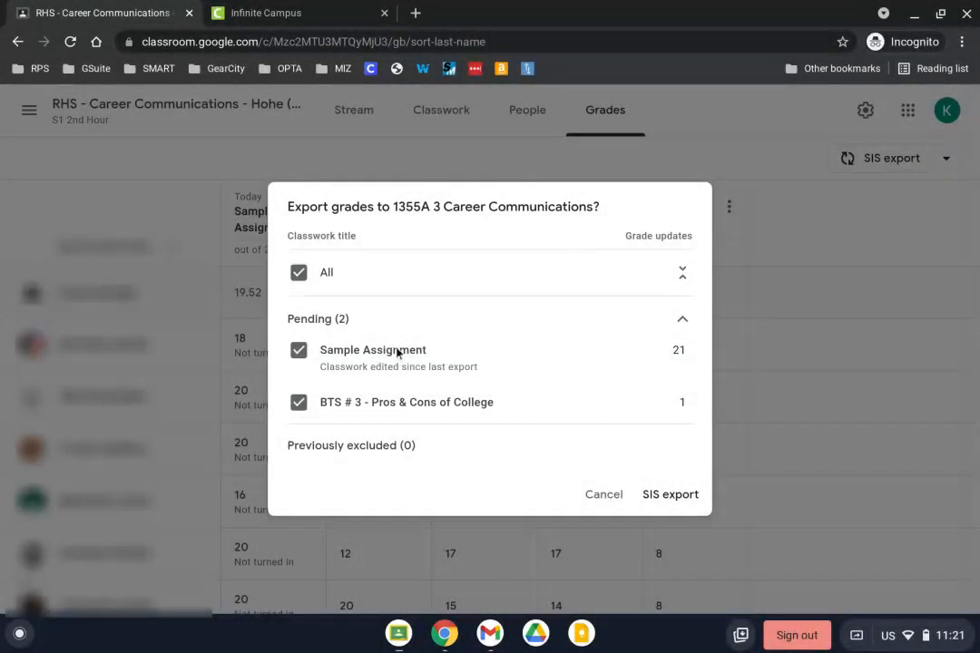
scroll(397, 352, down, 3)
scroll(396, 352, up, 3)
click(301, 404)
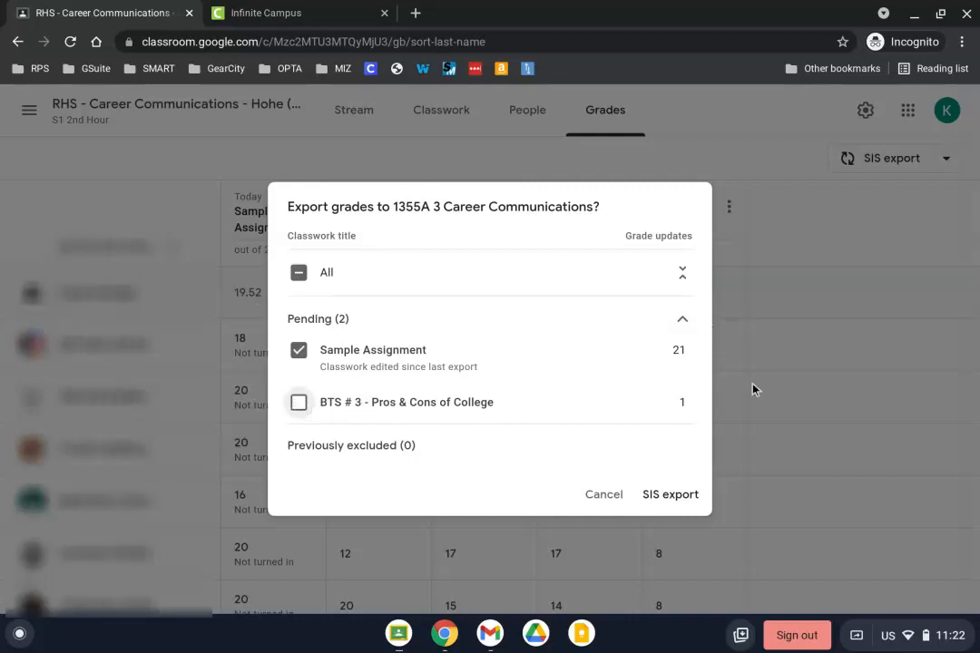
click(675, 495)
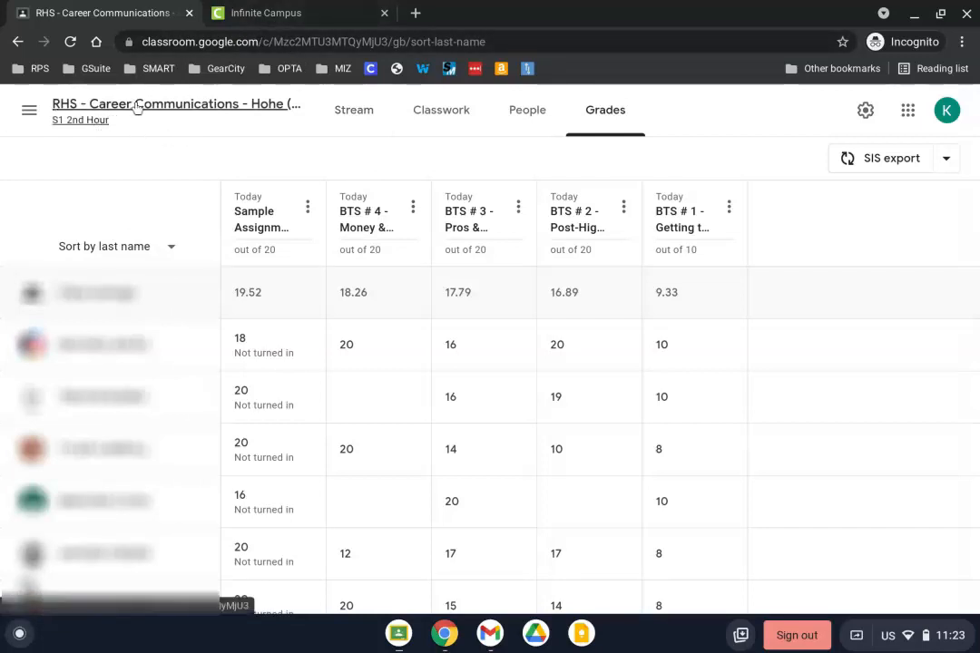
Step: Switch to the Infinite Campus tab and reload the grade book
click(263, 14)
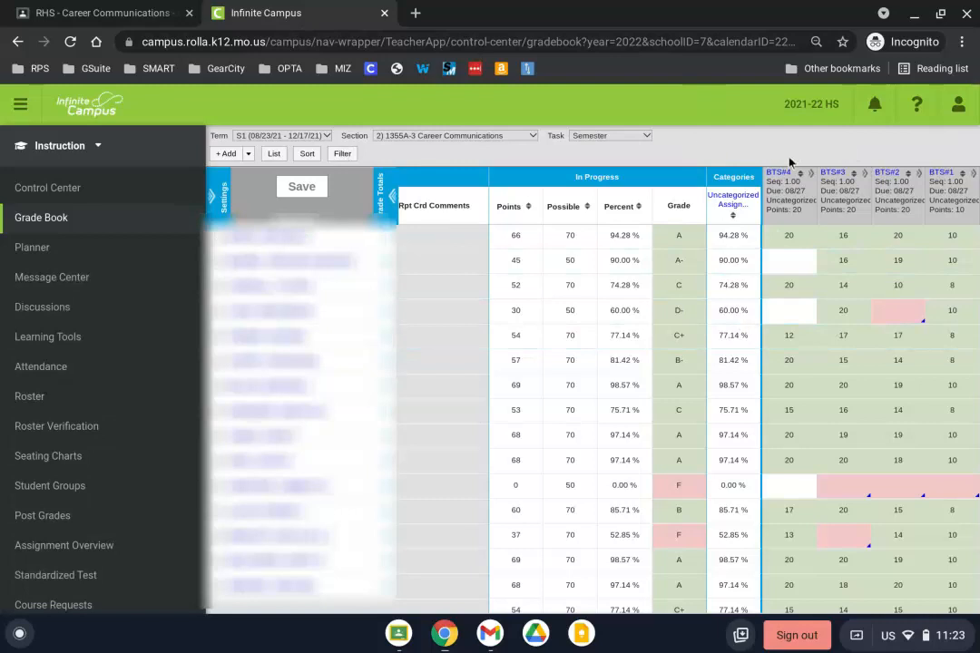
click(73, 42)
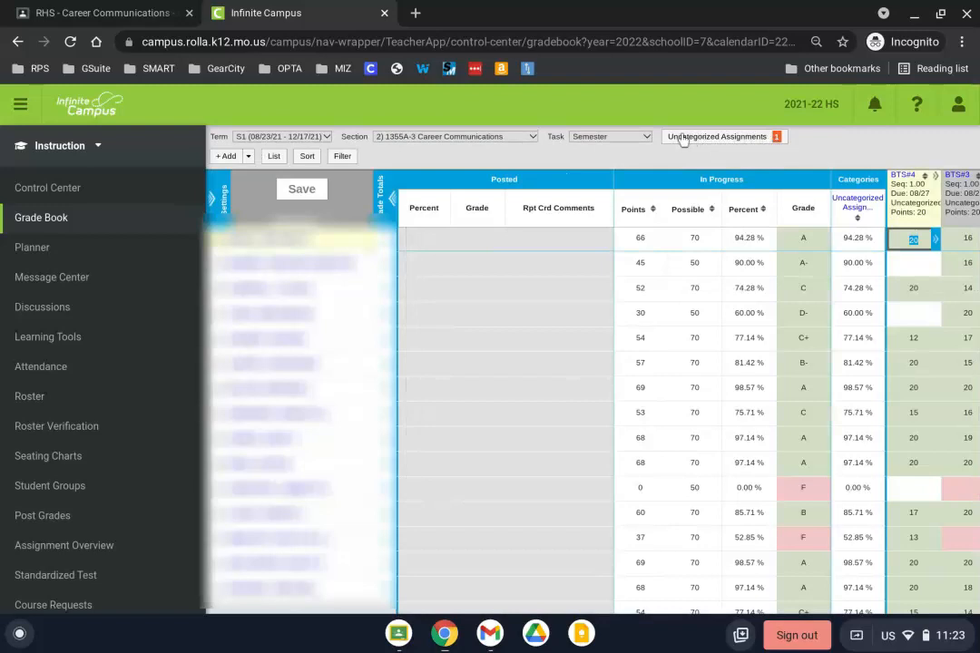
Step: Open the Uncategorized Assignments alignment panel and set the default task to Semester and category to Uncategorized Assignment
click(722, 141)
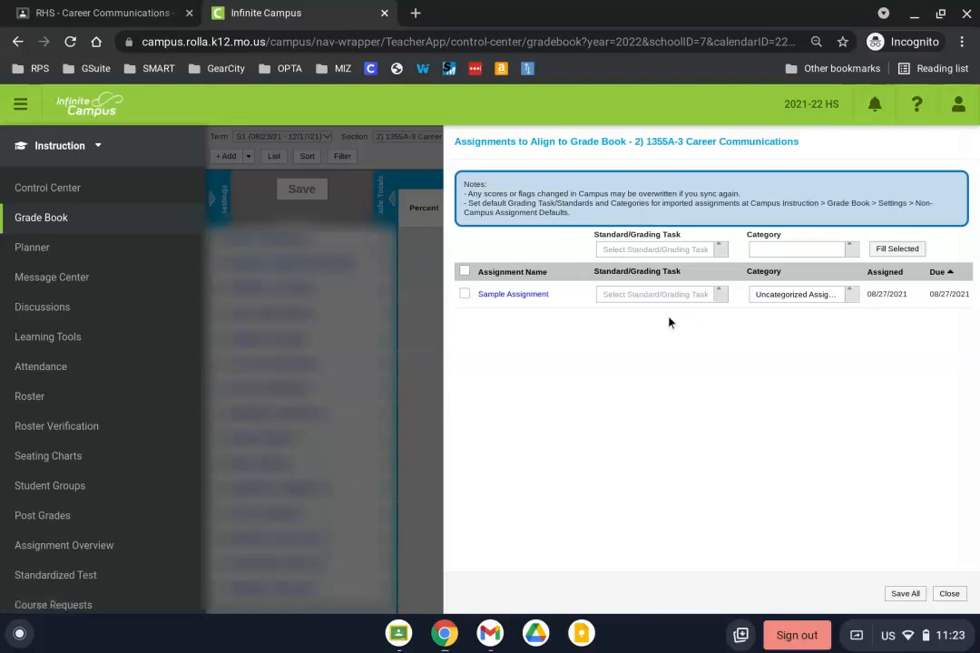
click(675, 256)
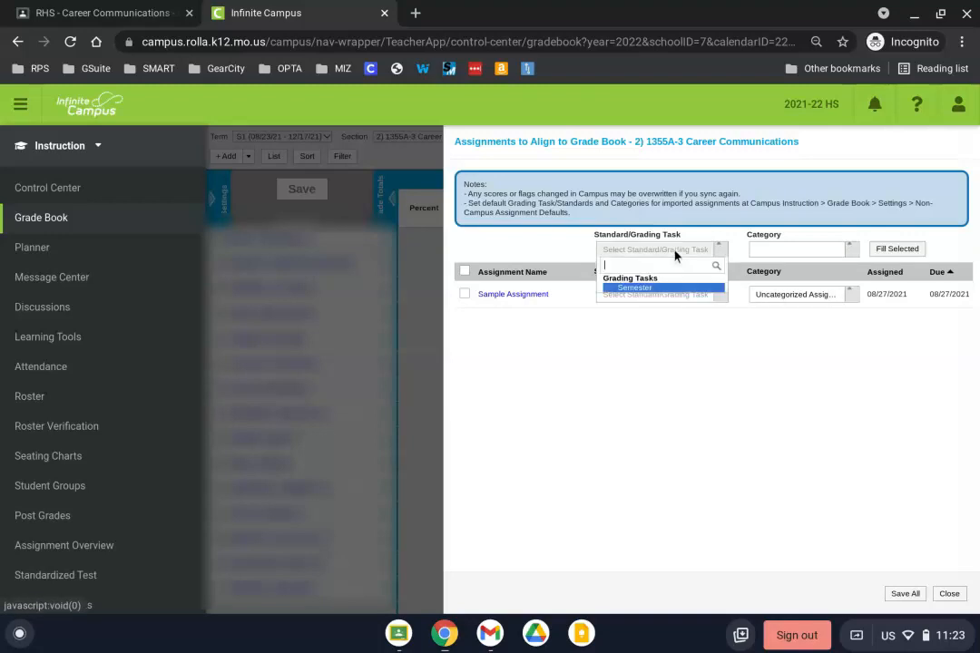
click(645, 288)
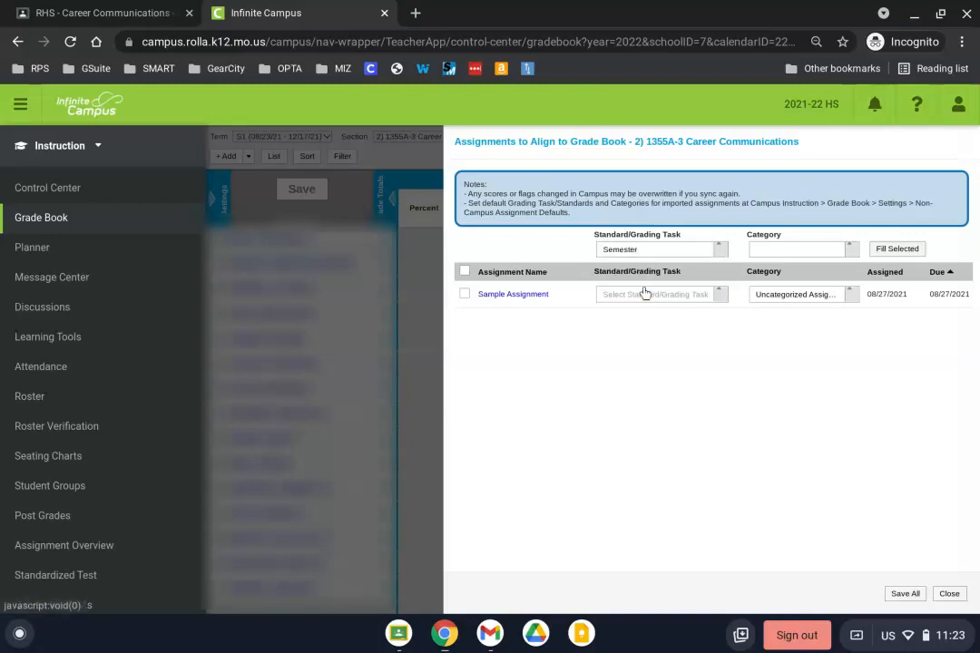
click(821, 249)
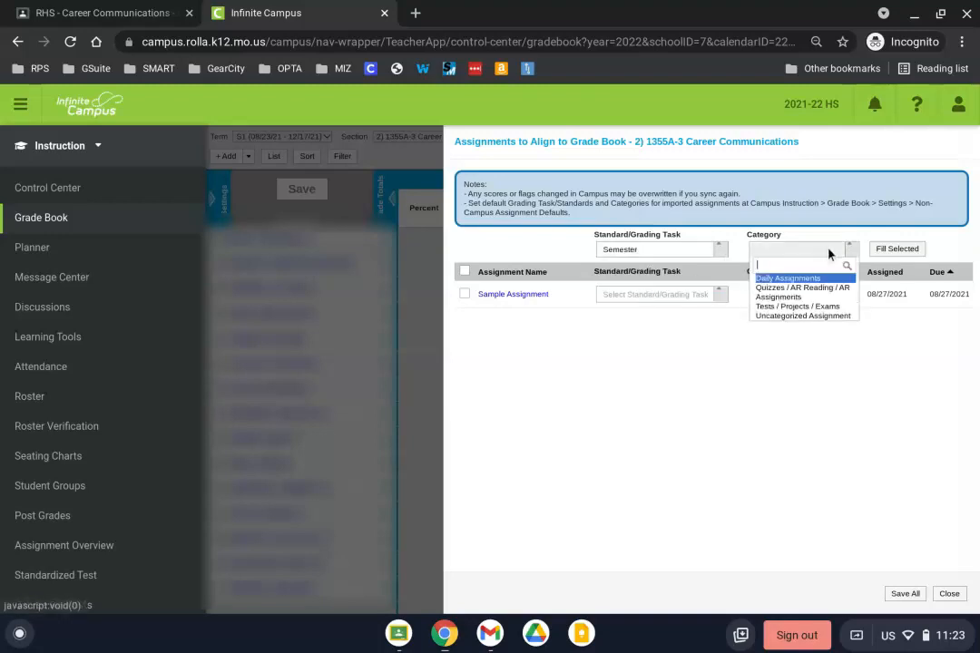
click(803, 317)
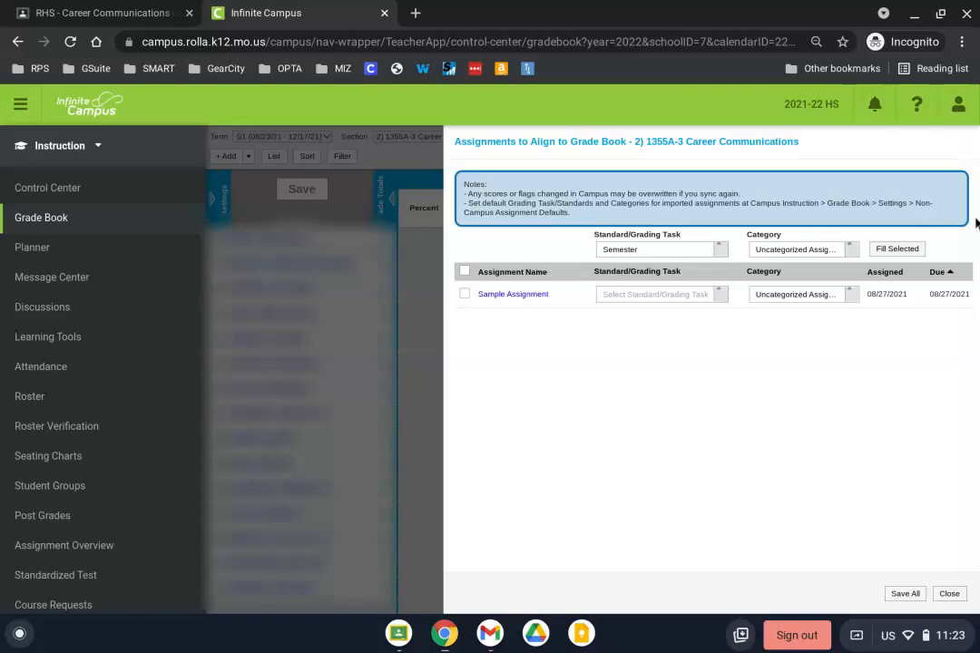
Step: Select Sample Assignment, fill it with the chosen defaults, save all alignments, and close the panel
click(464, 295)
click(879, 251)
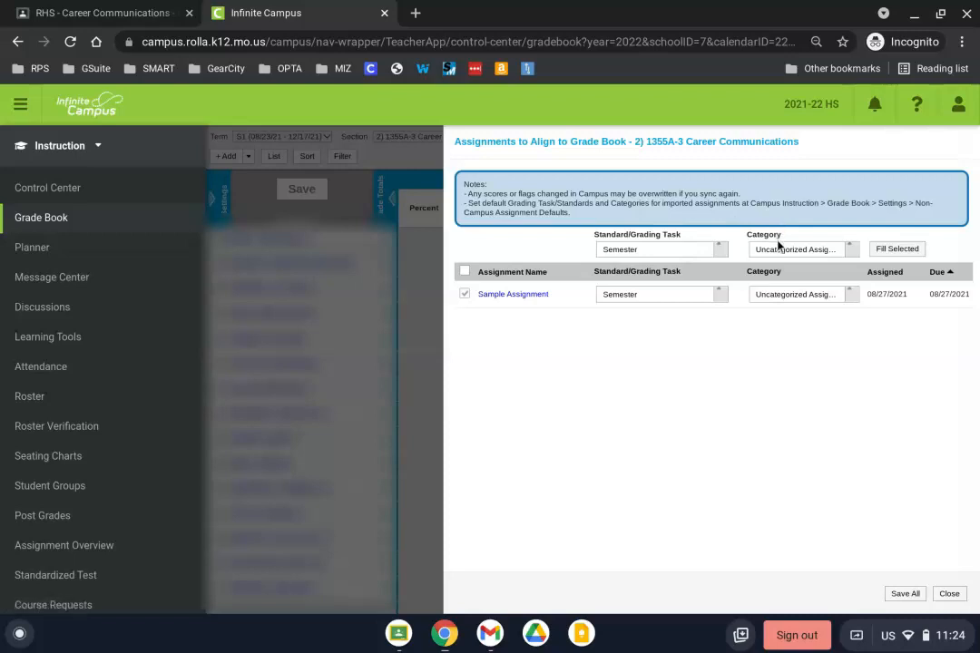
click(887, 250)
click(705, 300)
click(687, 332)
click(901, 594)
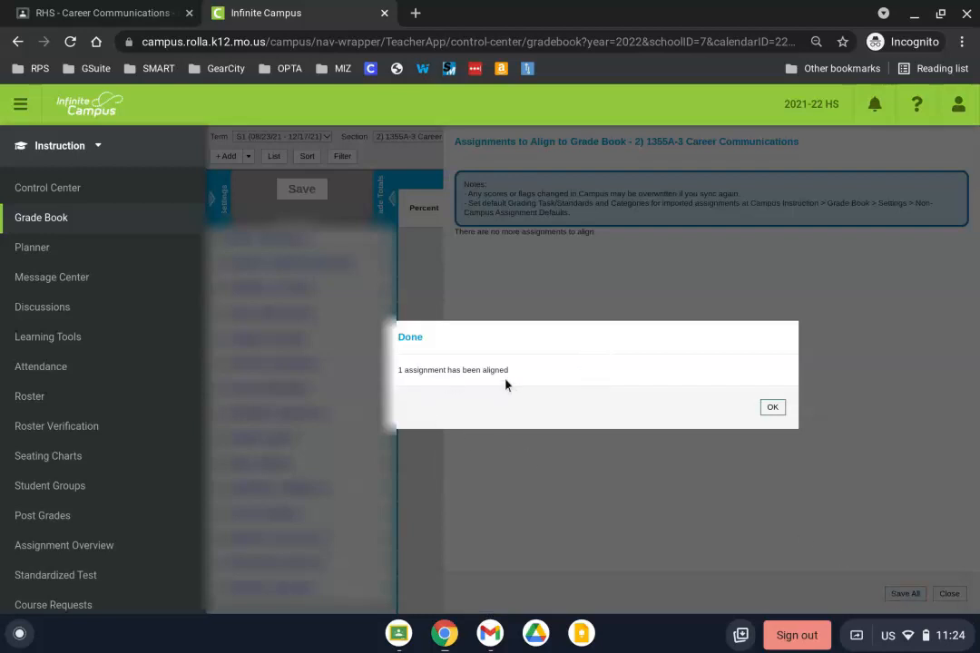
click(772, 410)
click(946, 594)
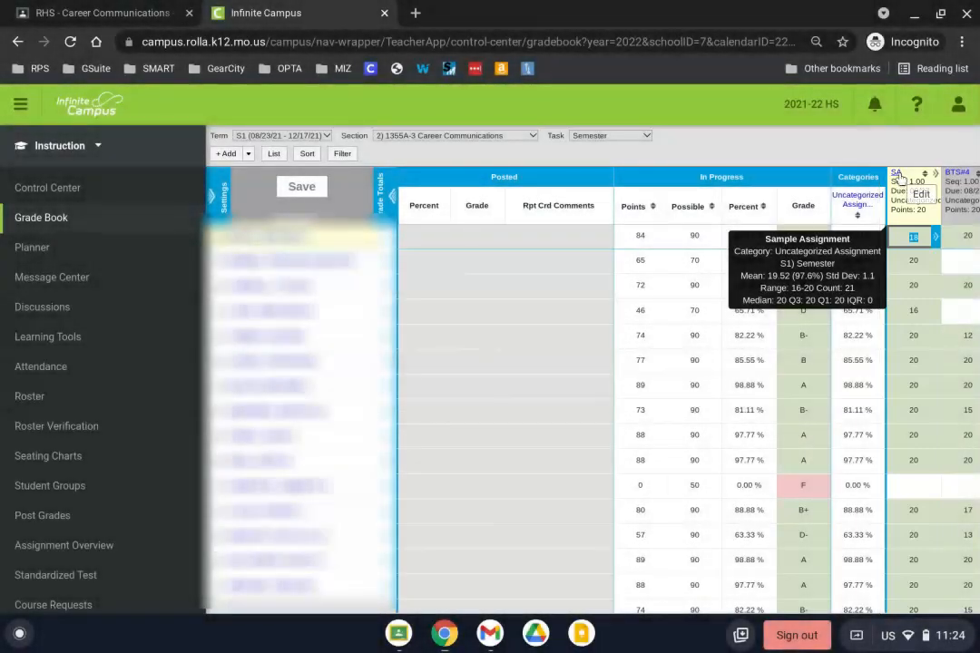
Step: Open the Sample Assignment column's details to review its grading settings, then close them
click(898, 176)
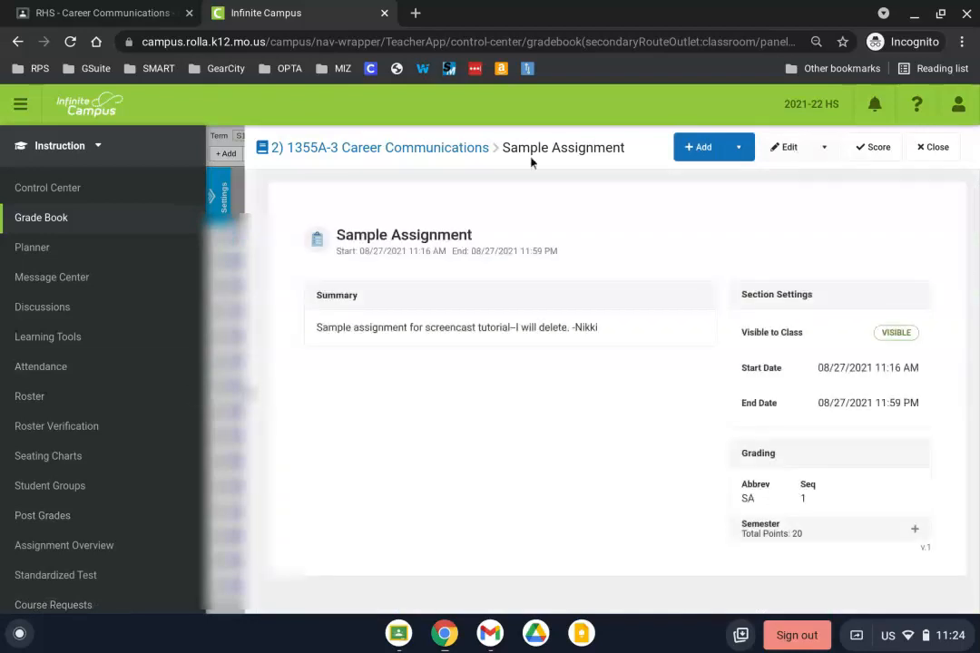
click(776, 160)
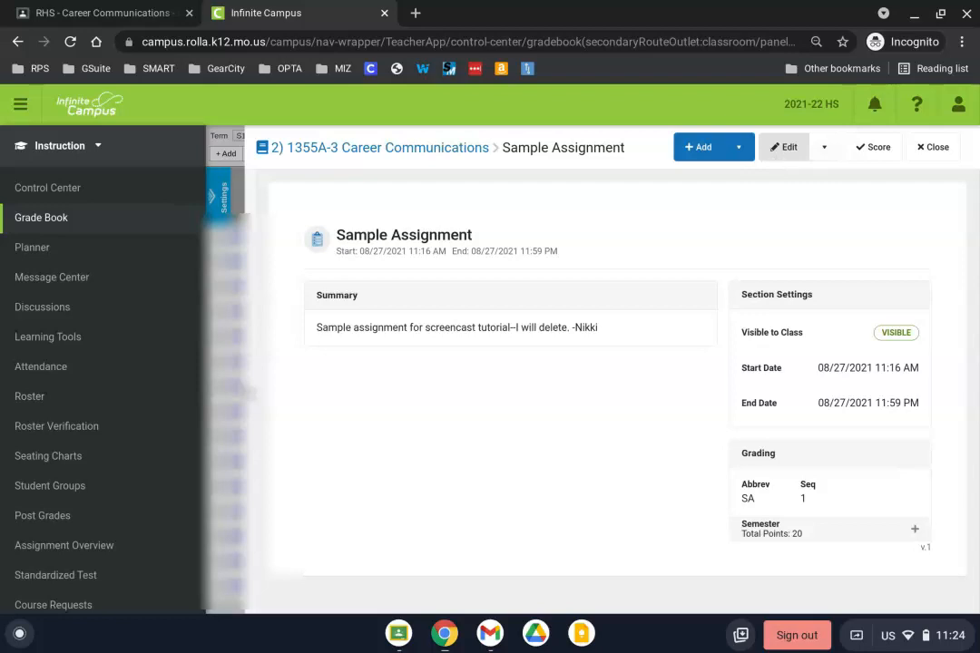
click(931, 151)
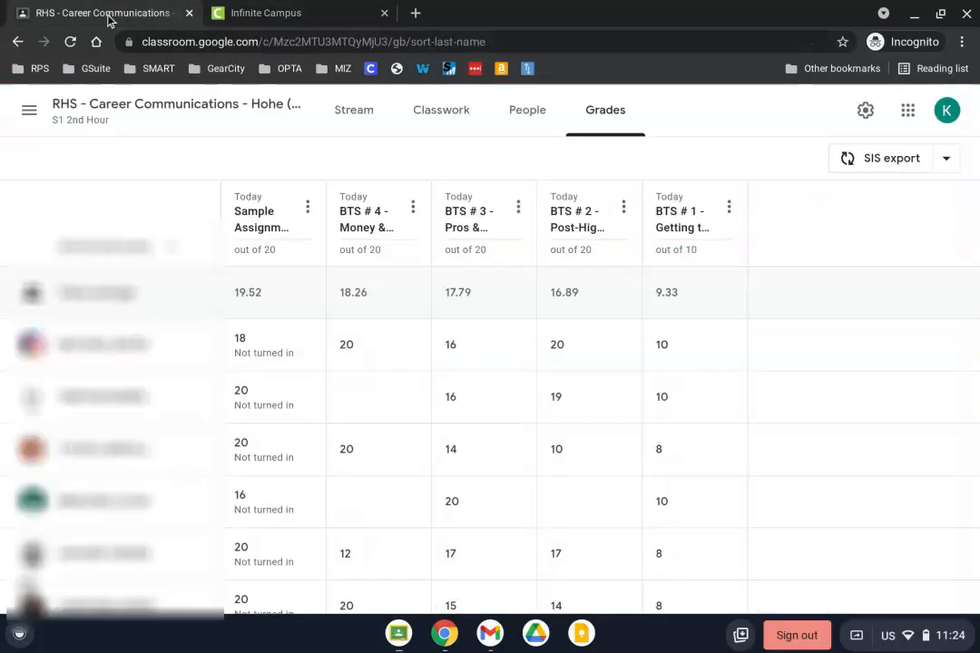
Step: Return to Classroom and reopen the SIS export dialog to check pending assignments, then cancel it
click(111, 16)
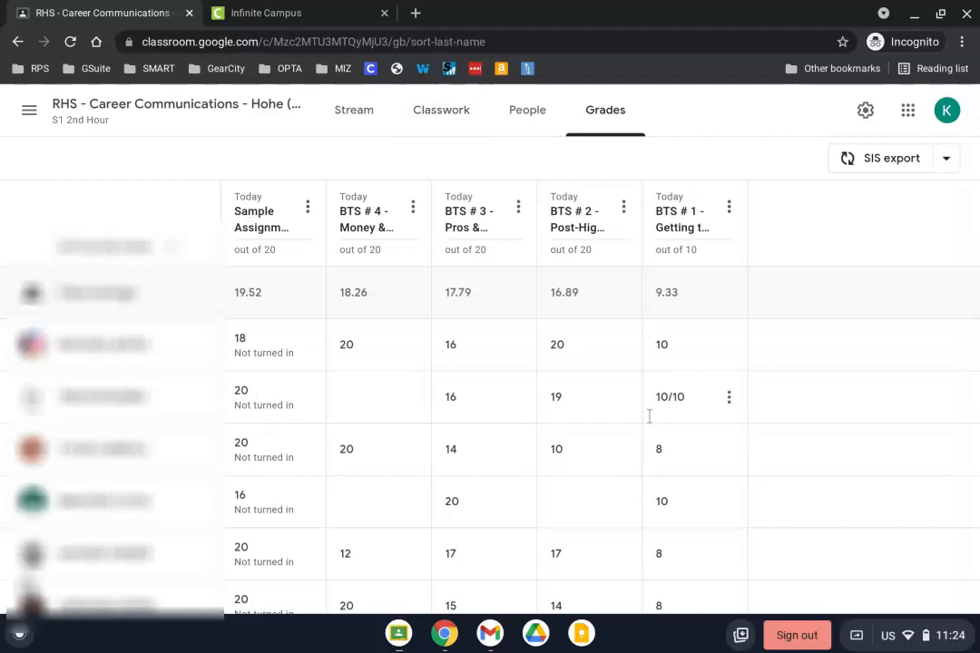
click(890, 160)
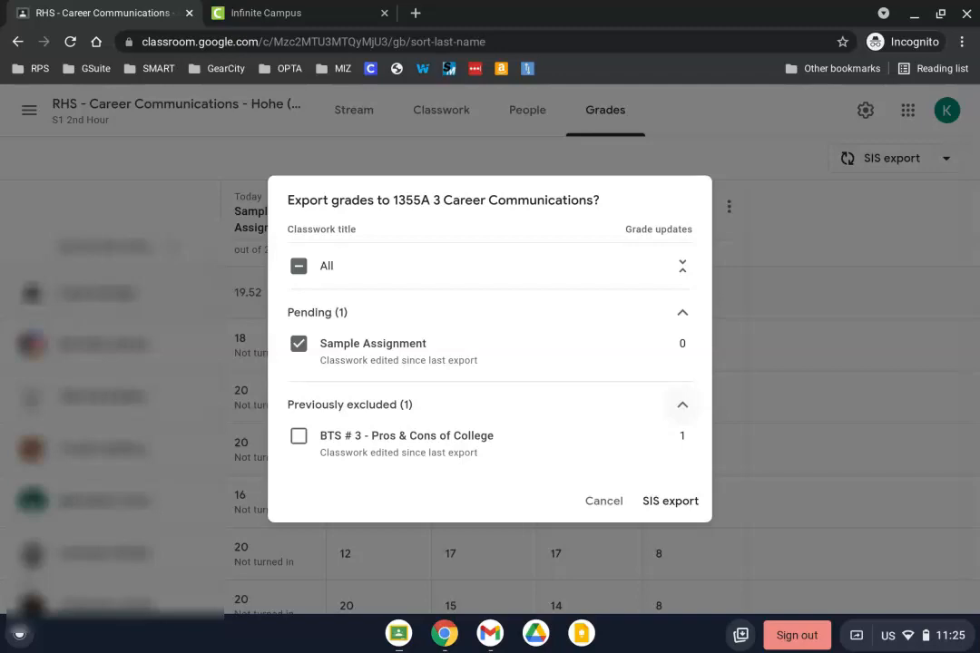
click(610, 501)
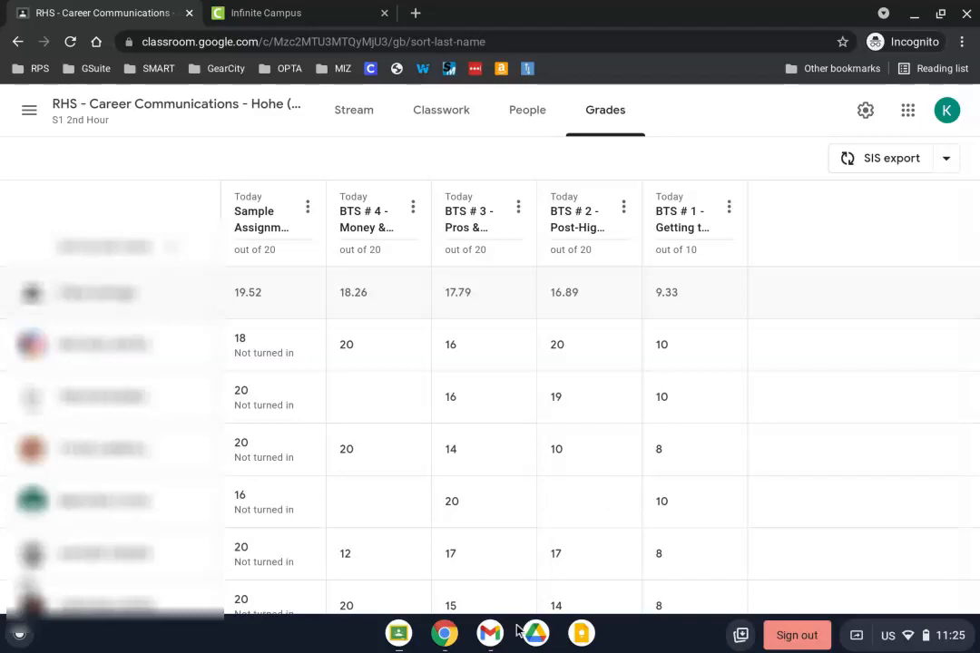
click(444, 633)
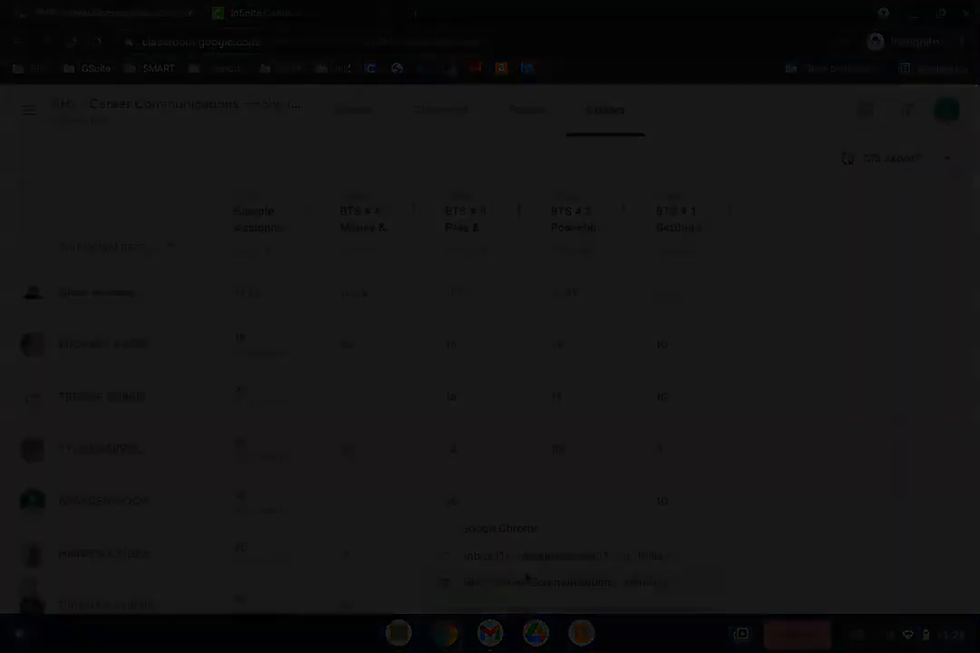